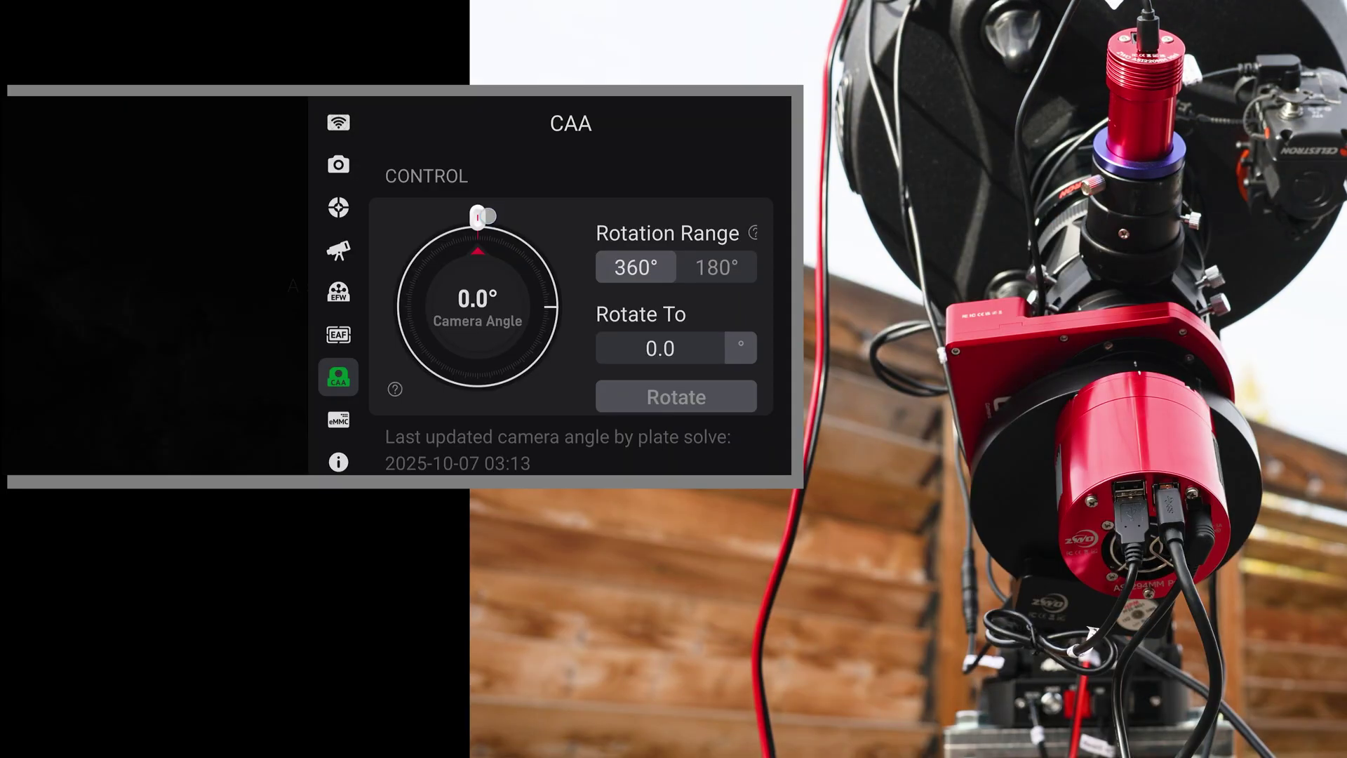
Replace the rotator's previous target angle with 90° on the keypad and confirm it.
{"action": "left_click_drag", "start_coordinate": [486, 216], "coordinate": [565, 251]}
{"action": "left_click", "coordinate": [687, 344]}
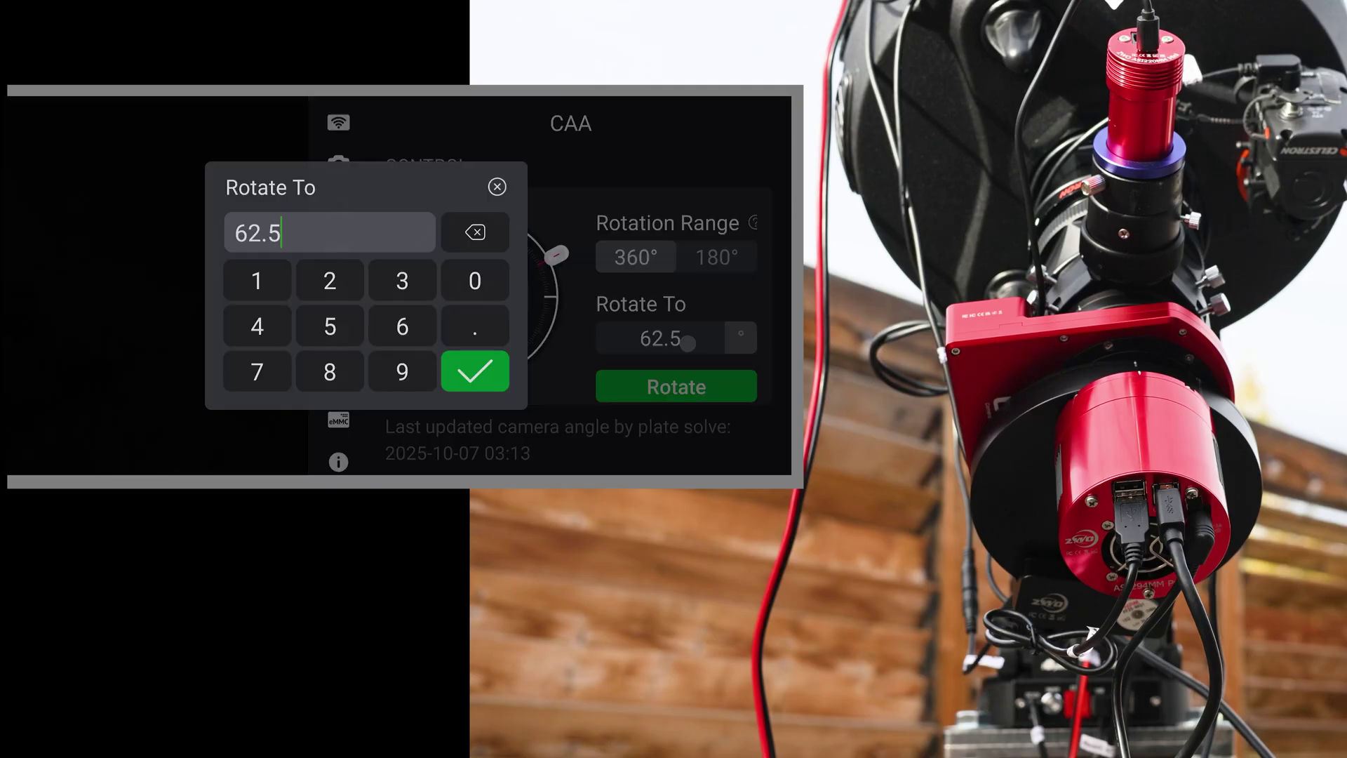
{"action": "left_click", "coordinate": [475, 232]}
{"action": "left_click", "coordinate": [476, 231]}
{"action": "left_click", "coordinate": [475, 231]}
{"action": "left_click", "coordinate": [475, 232]}
{"action": "left_click", "coordinate": [402, 371]}
{"action": "left_click", "coordinate": [475, 280]}
{"action": "left_click", "coordinate": [475, 371]}
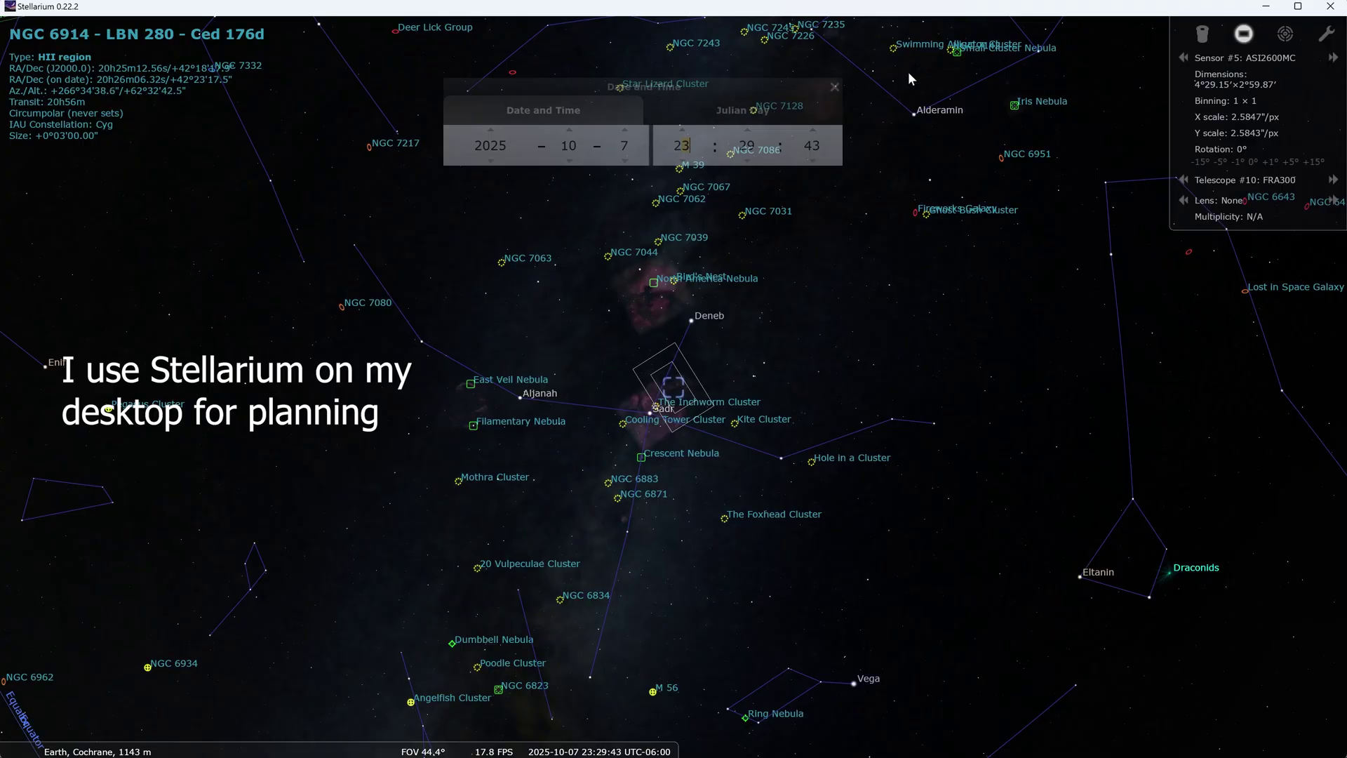
Dismiss the date and time settings and zoom in on NGC 6914.
{"action": "left_click", "coordinate": [834, 86]}
{"action": "scroll", "coordinate": [681, 379], "scroll_direction": "up", "scroll_amount": 5}
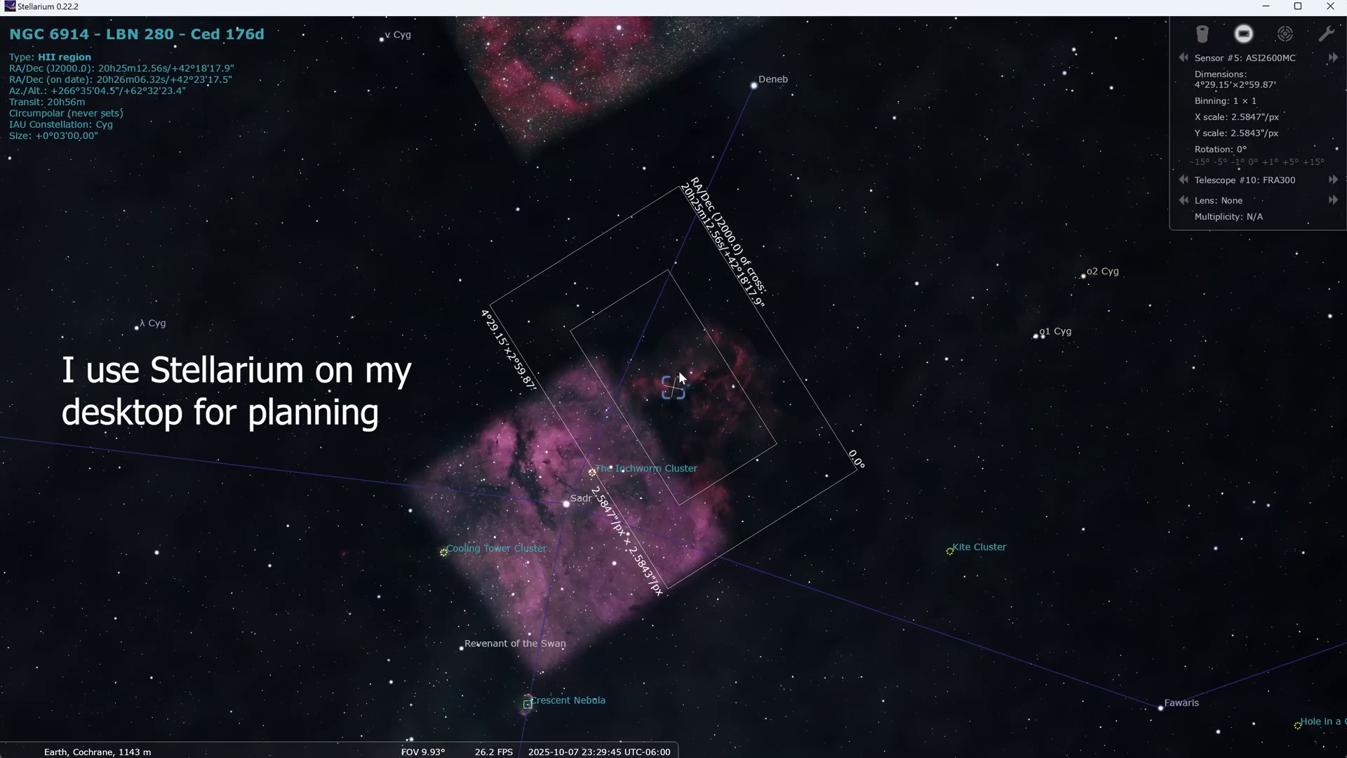
{"action": "scroll", "coordinate": [679, 379], "scroll_direction": "up", "scroll_amount": 3}
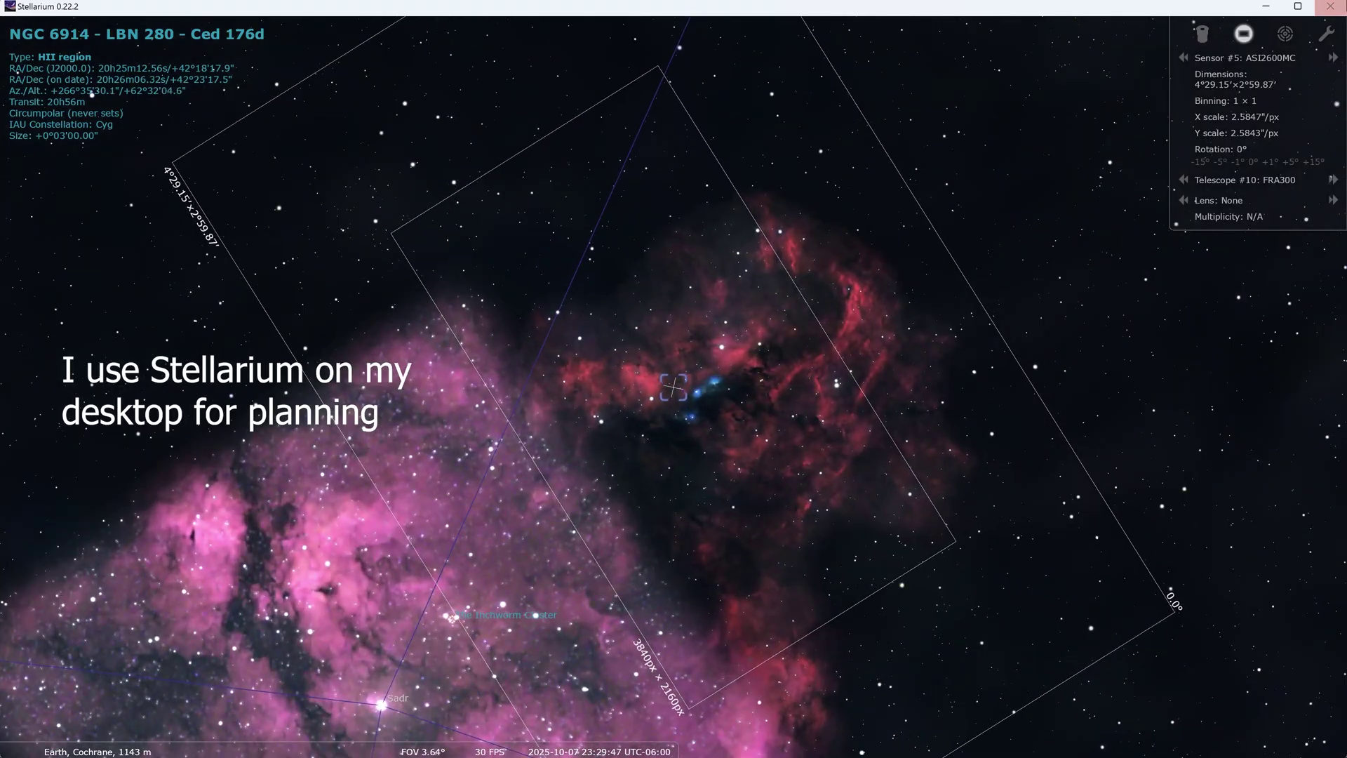
Choose the ASI294MM Bin2 sensor and C11 EDGE F7 telescope in the Oculars settings.
{"action": "left_click", "coordinate": [1325, 34]}
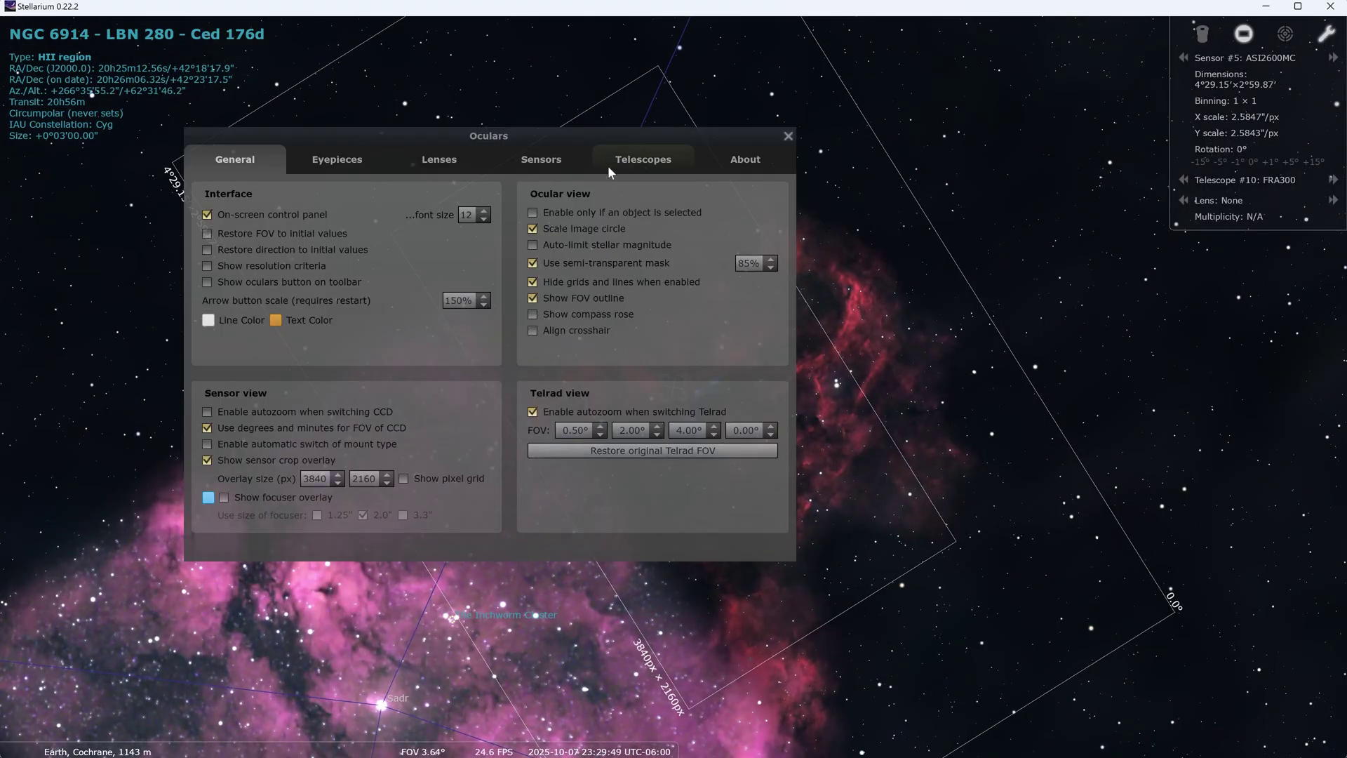
{"action": "left_click", "coordinate": [550, 162]}
{"action": "left_click", "coordinate": [247, 191]}
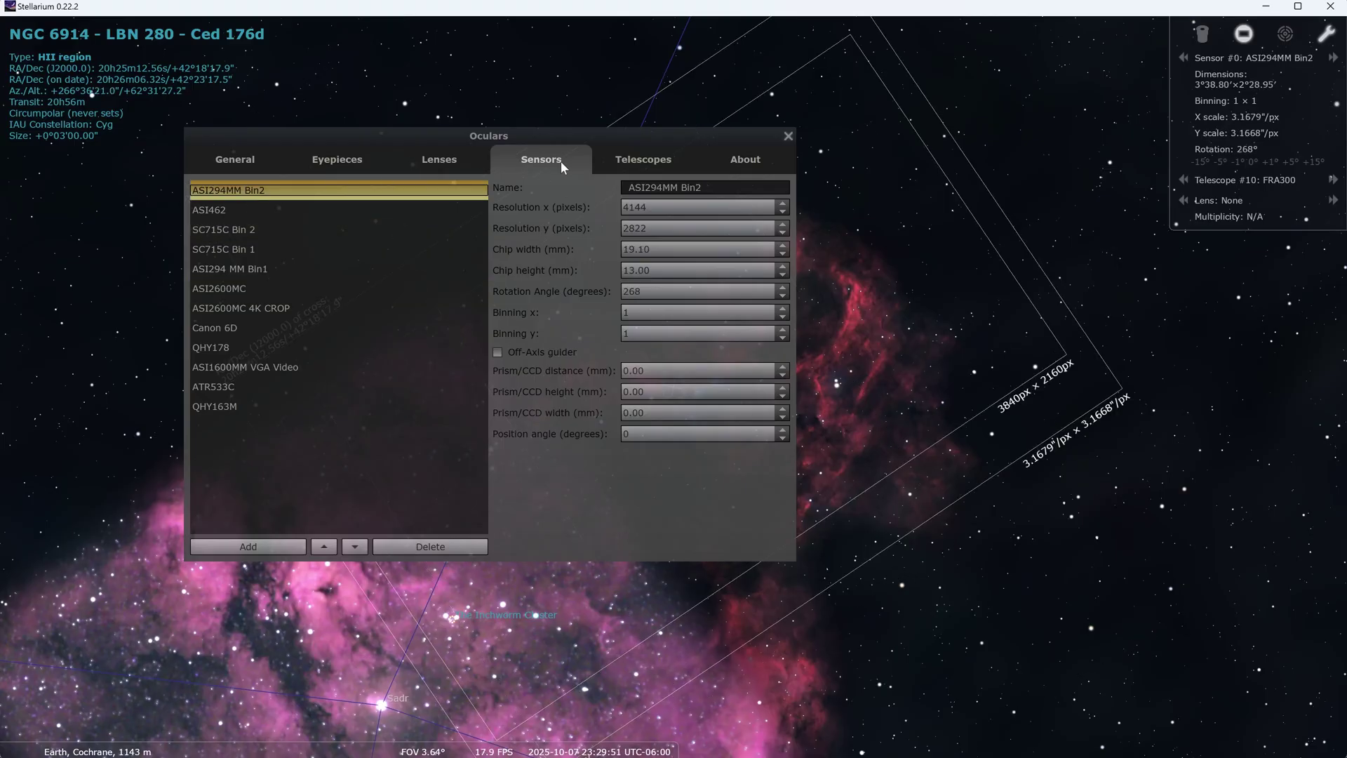
{"action": "left_click", "coordinate": [652, 161]}
{"action": "left_click", "coordinate": [247, 197]}
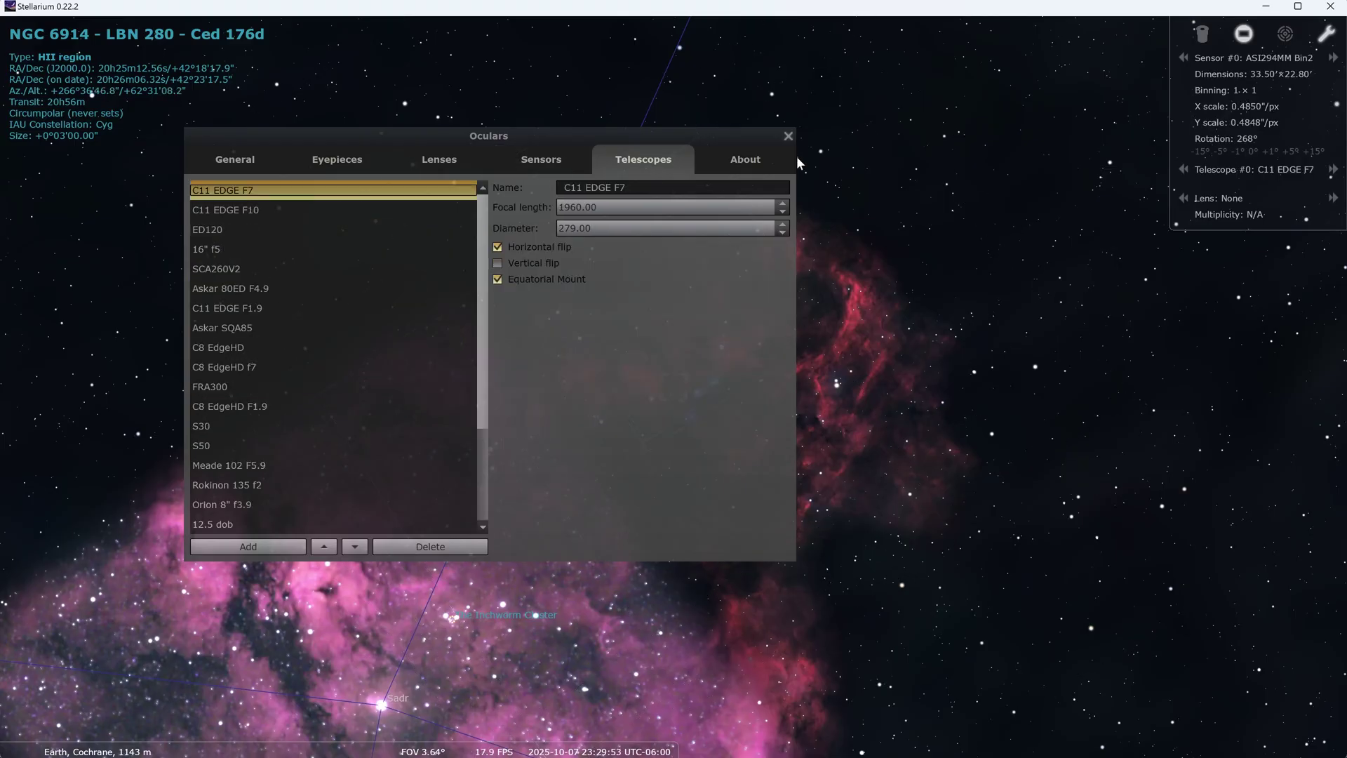
{"action": "left_click", "coordinate": [788, 136]}
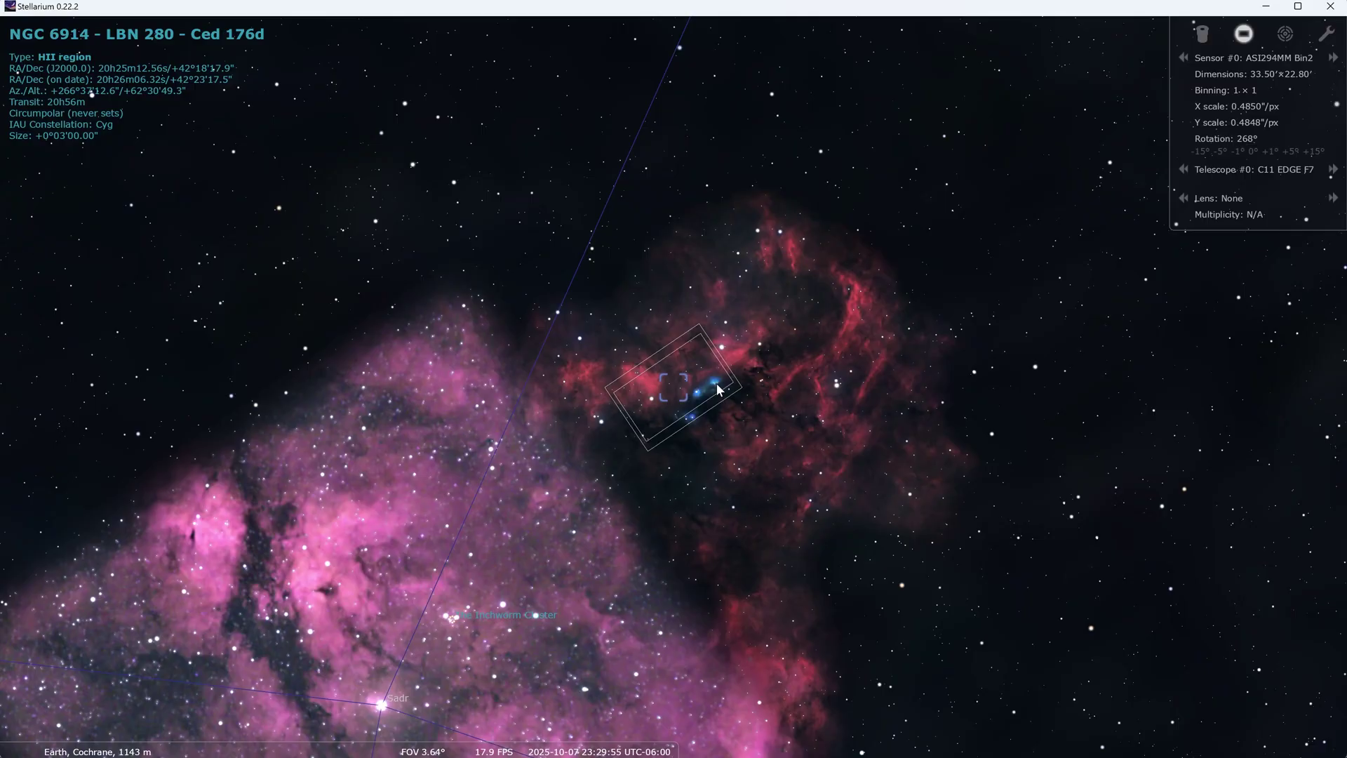
Recentre the sky view on the sensor frame and reset its rotation to 0°.
{"action": "scroll", "coordinate": [718, 384], "scroll_direction": "up", "scroll_amount": 4}
{"action": "left_click_drag", "start_coordinate": [725, 447], "coordinate": [647, 429]}
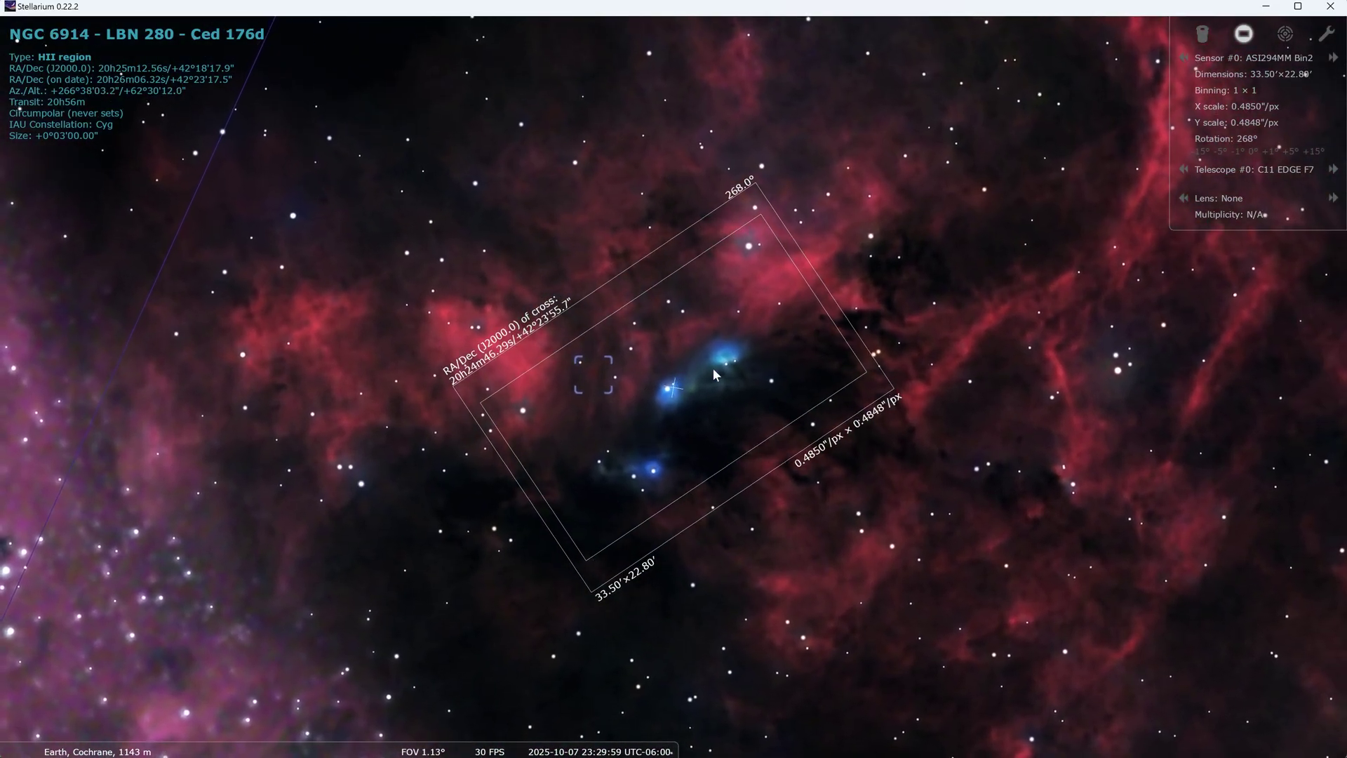
{"action": "left_click", "coordinate": [1246, 151]}
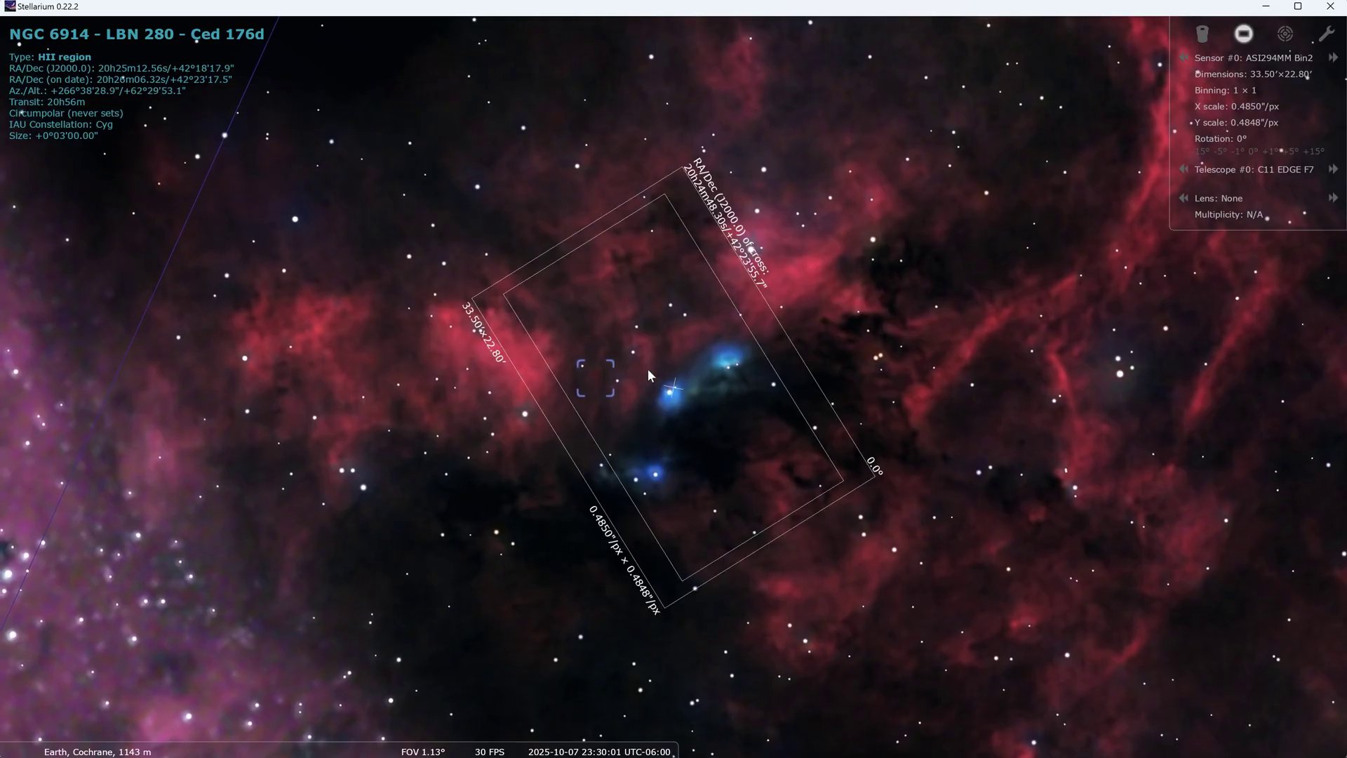
{"action": "mouse_move", "coordinate": [725, 431]}
{"action": "left_mouse_down"}
{"action": "mouse_move", "coordinate": [718, 413]}
{"action": "mouse_move", "coordinate": [701, 429]}
{"action": "left_mouse_up"}
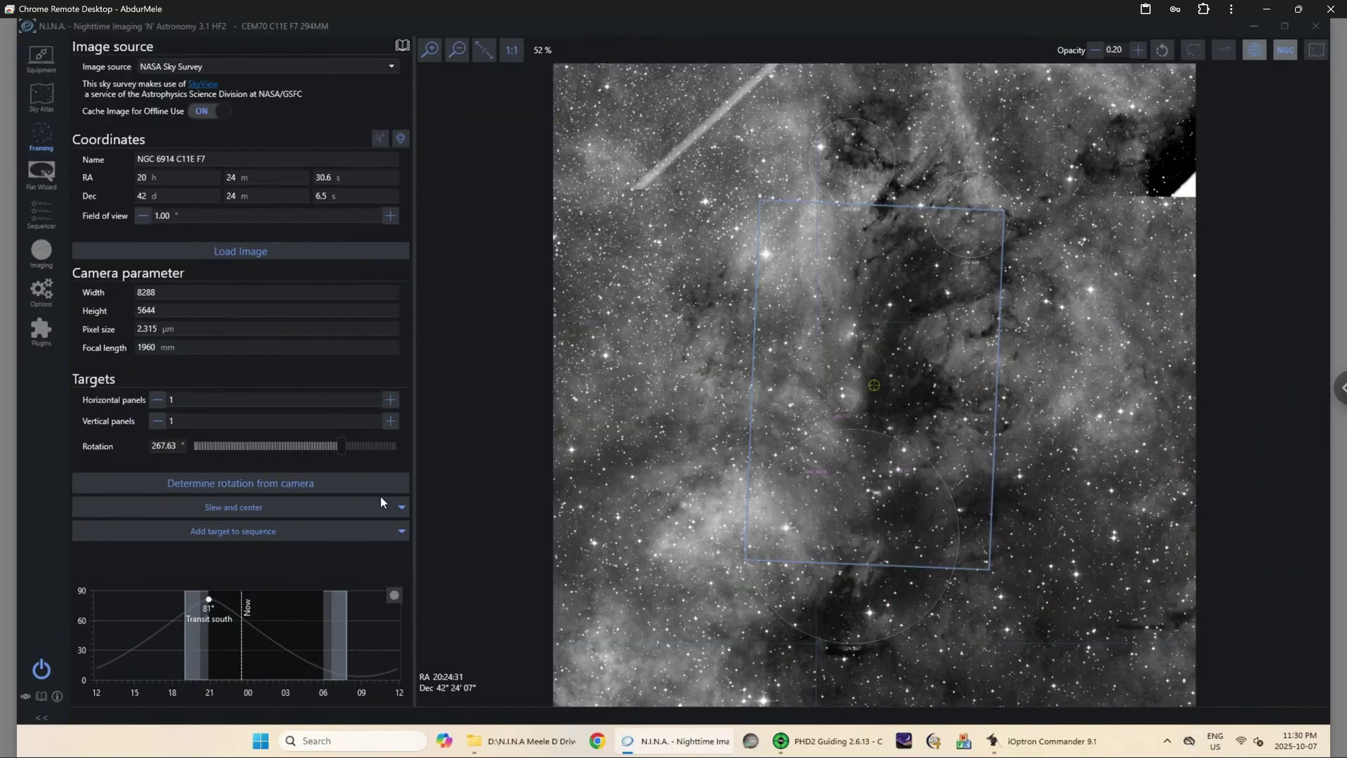
Read the camera's 271.95° rotation, set framing rotation to 330°, and run Slew, center, and rotate.
{"action": "left_click", "coordinate": [292, 484]}
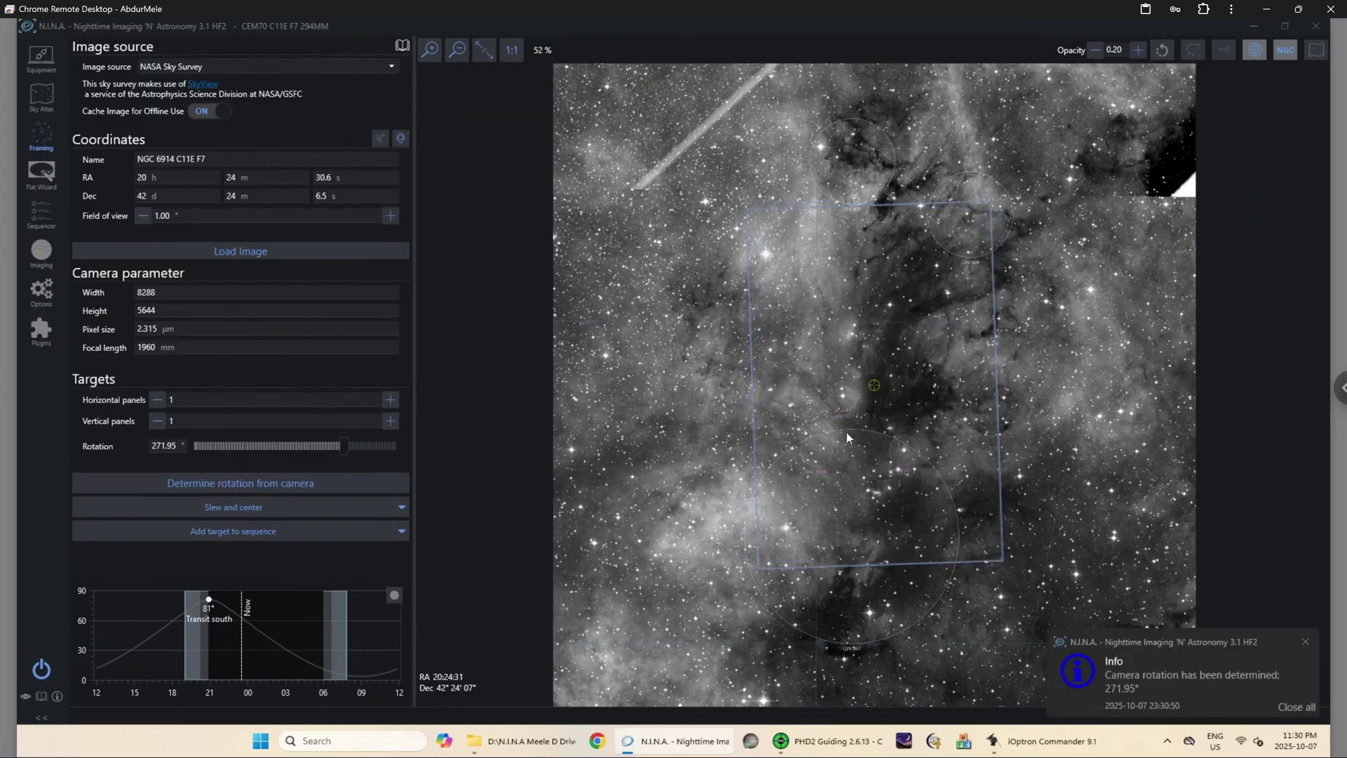
{"action": "left_click_drag", "start_coordinate": [347, 448], "coordinate": [373, 448]}
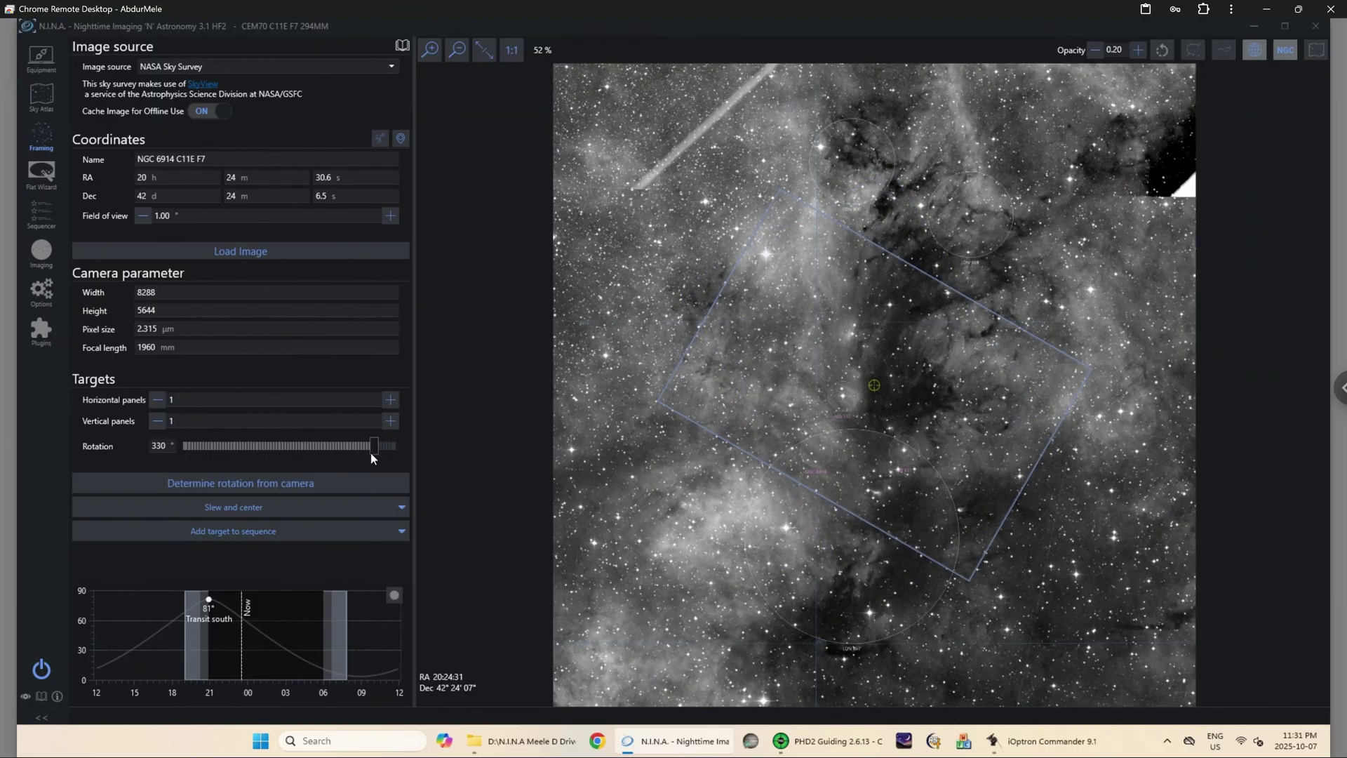
{"action": "left_click", "coordinate": [401, 507]}
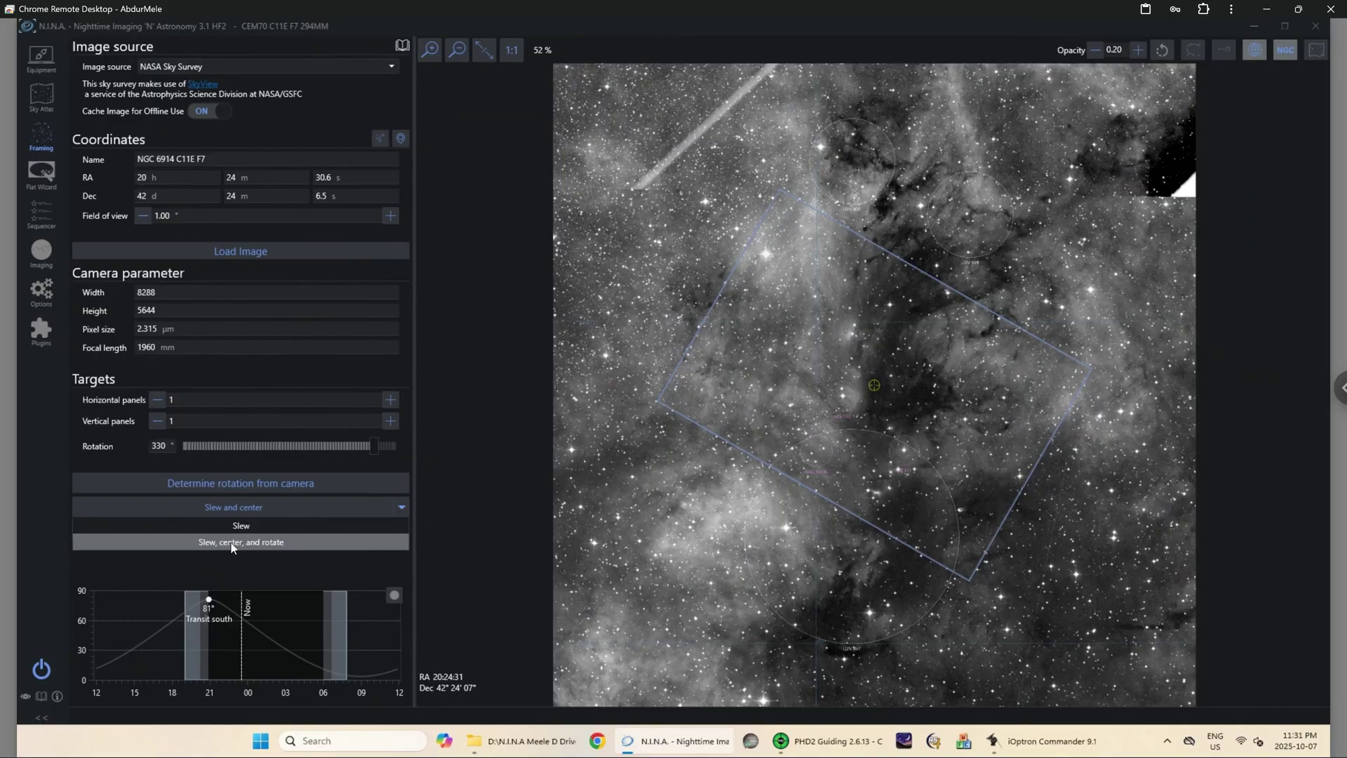
{"action": "left_click", "coordinate": [233, 544]}
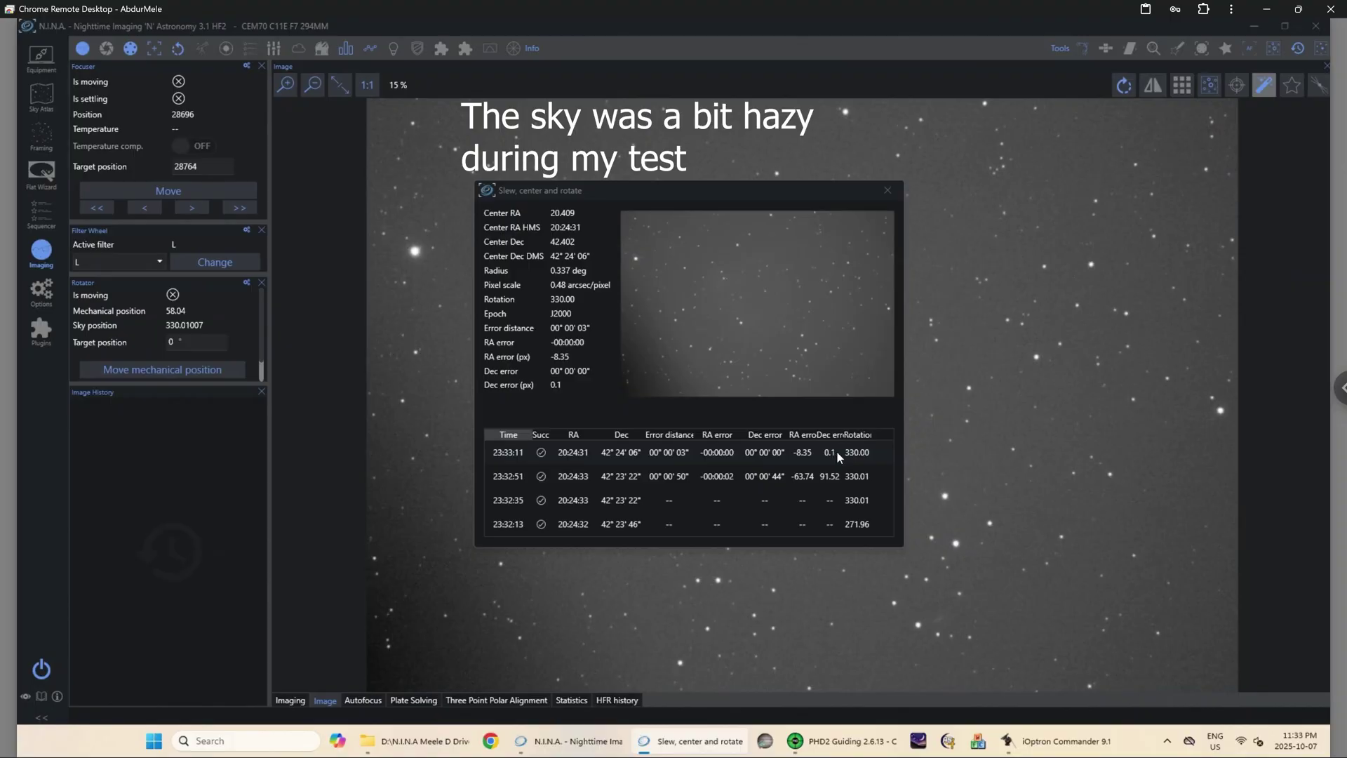
Review the first and final centering results, then open NGC6914_C11EF7_294MM_Ha2.5hr.jpg.
{"action": "left_click", "coordinate": [856, 524]}
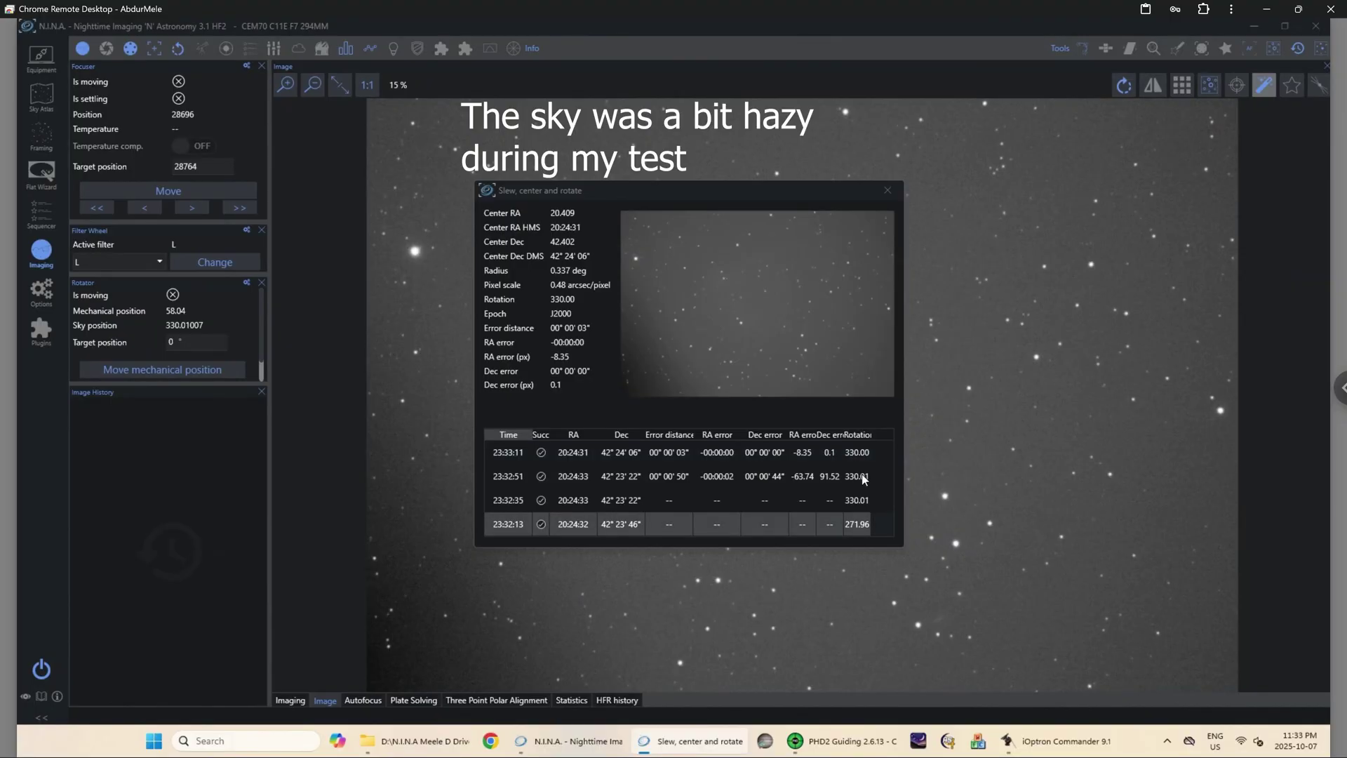
{"action": "left_click", "coordinate": [862, 452]}
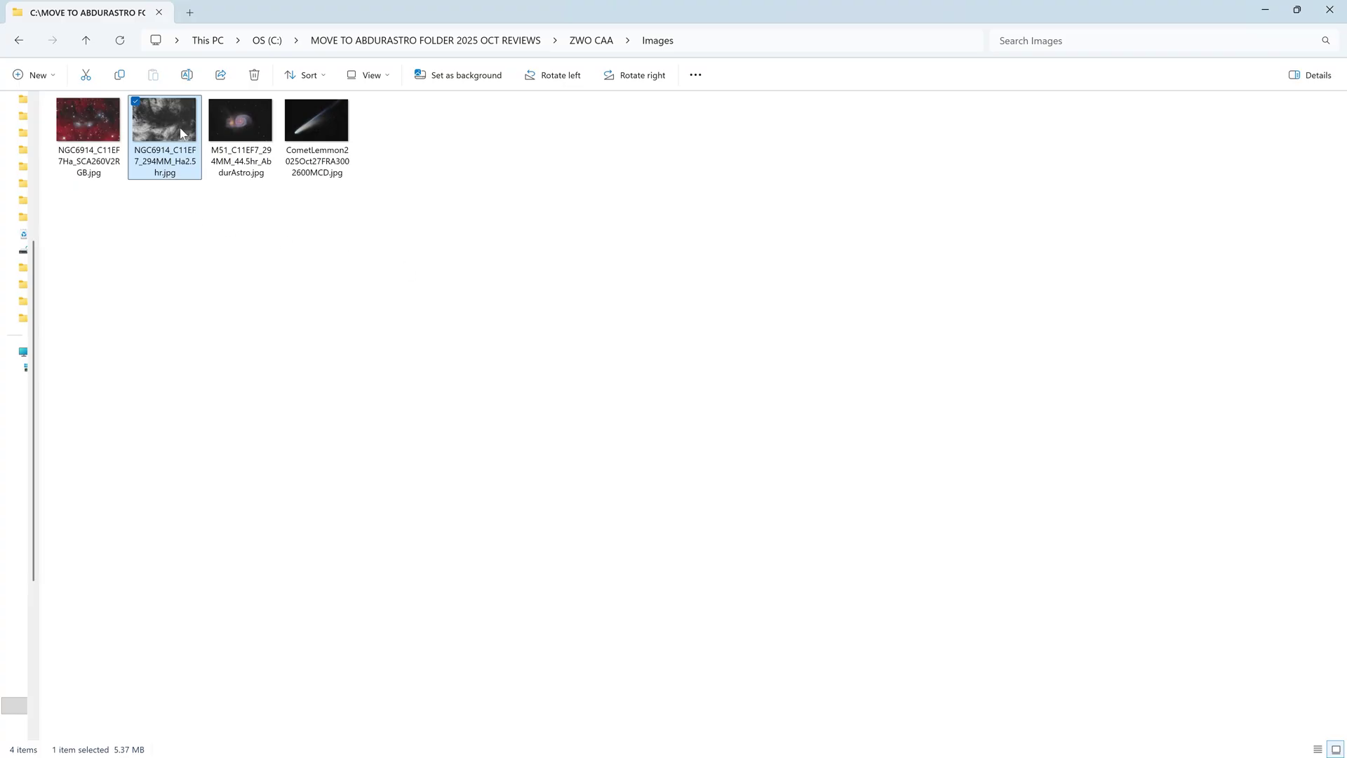
{"action": "double_click", "coordinate": [181, 133]}
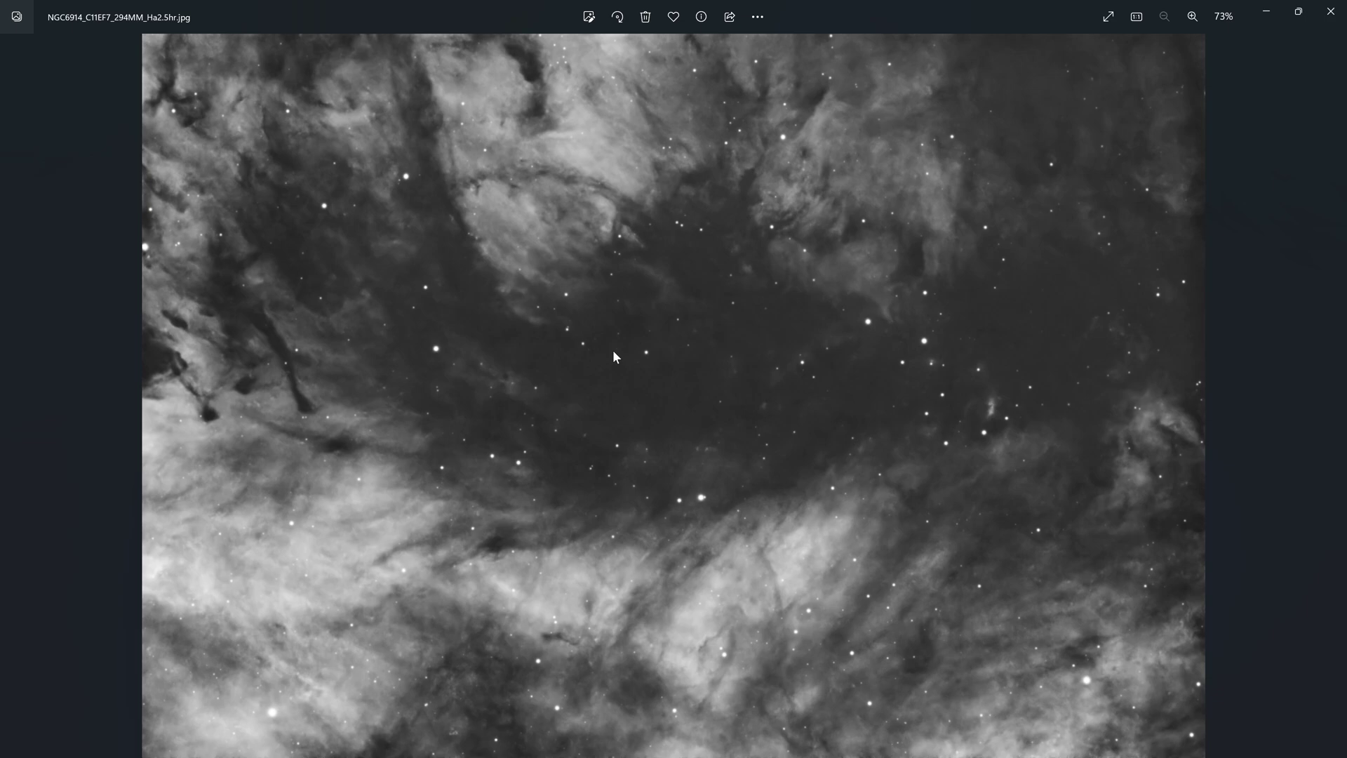
Flip back and forth between the colour and grayscale Hα NGC 6914 images.
{"action": "key", "text": "Right"}
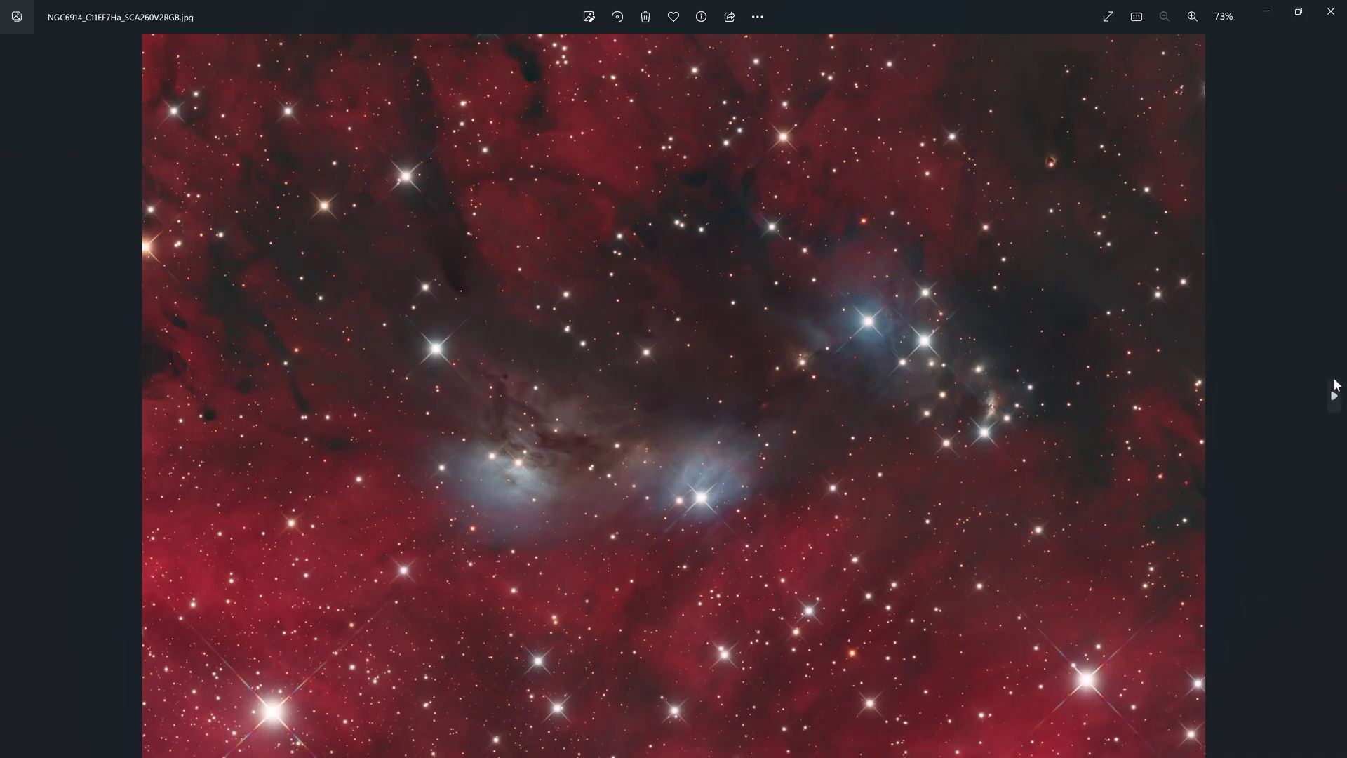
{"action": "left_click", "coordinate": [1335, 384]}
{"action": "left_click", "coordinate": [1335, 384]}
{"action": "left_click", "coordinate": [1334, 384]}
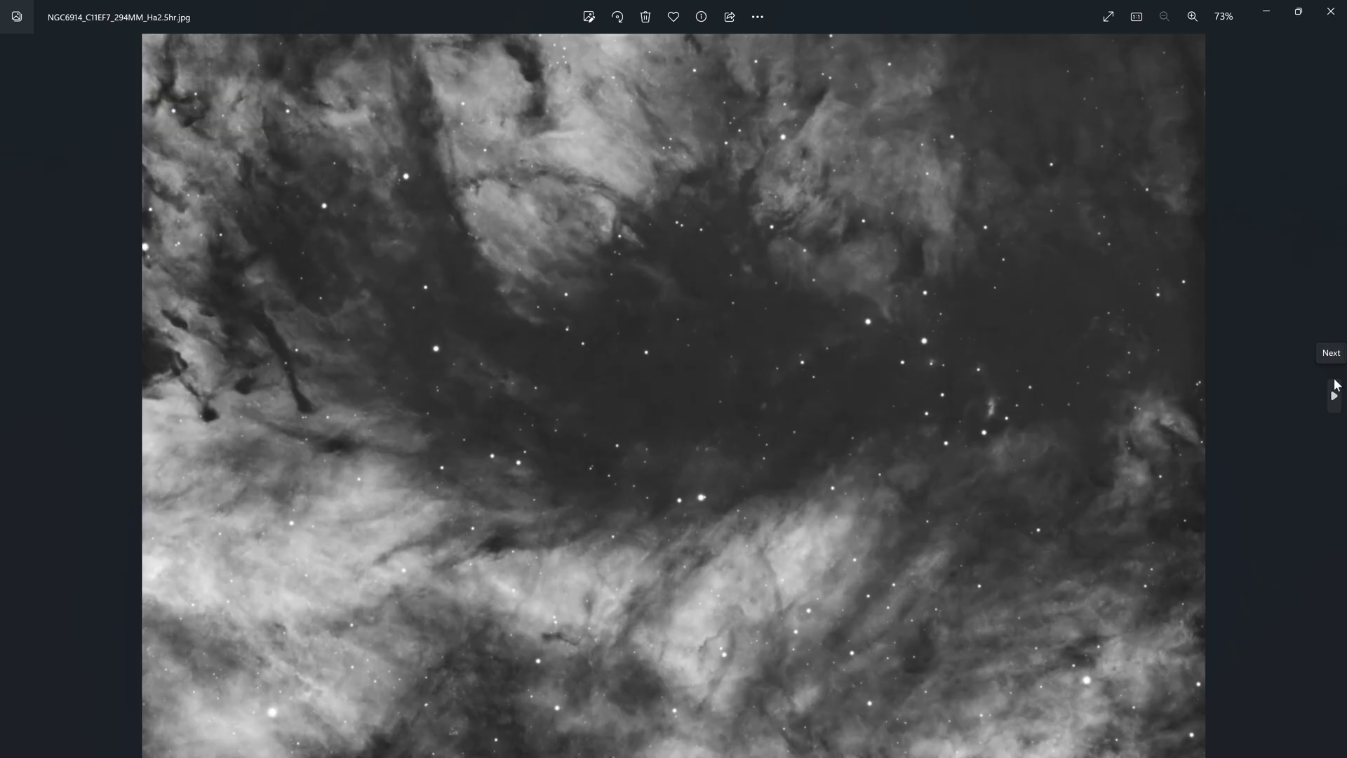
{"action": "left_click", "coordinate": [1335, 384]}
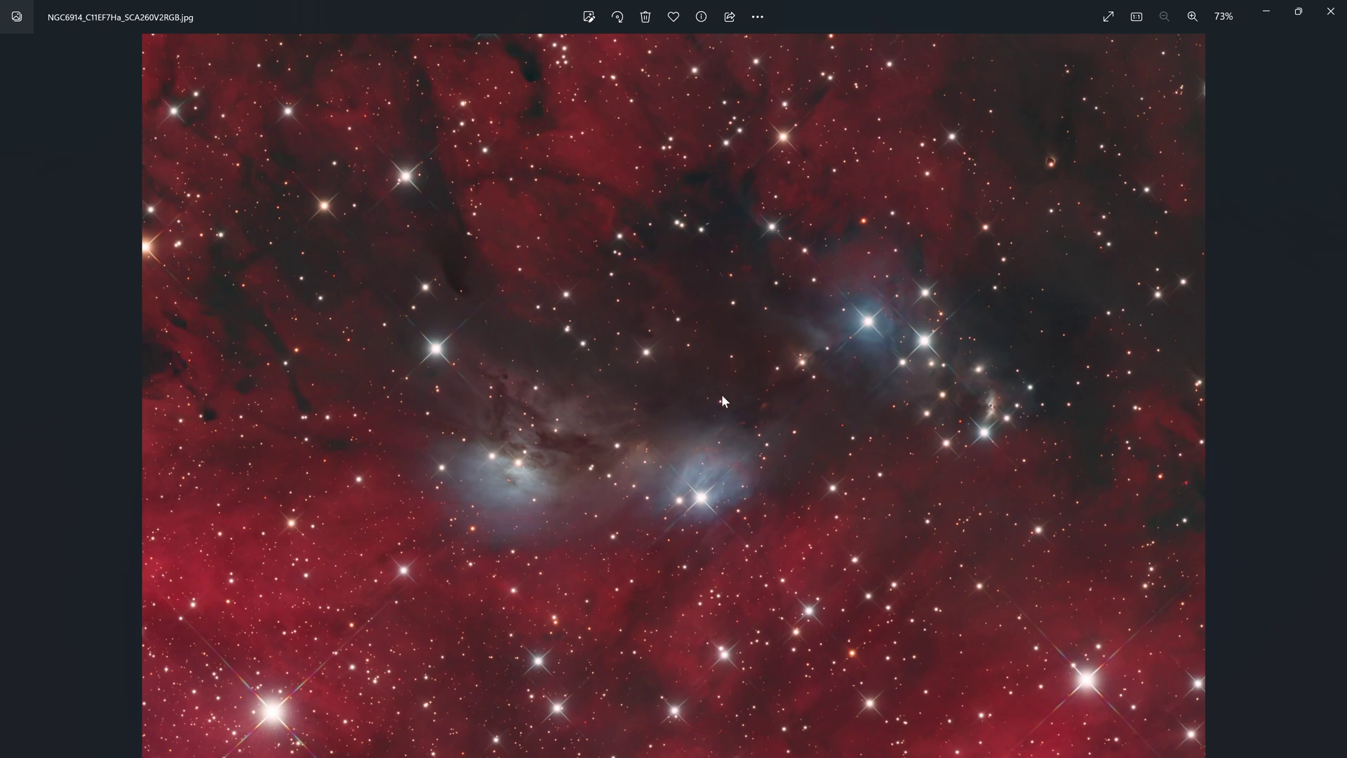
Zoom into the colour nebula and pan across it, then open the M51 photo.
{"action": "scroll", "coordinate": [677, 448], "scroll_direction": "up", "scroll_amount": 3}
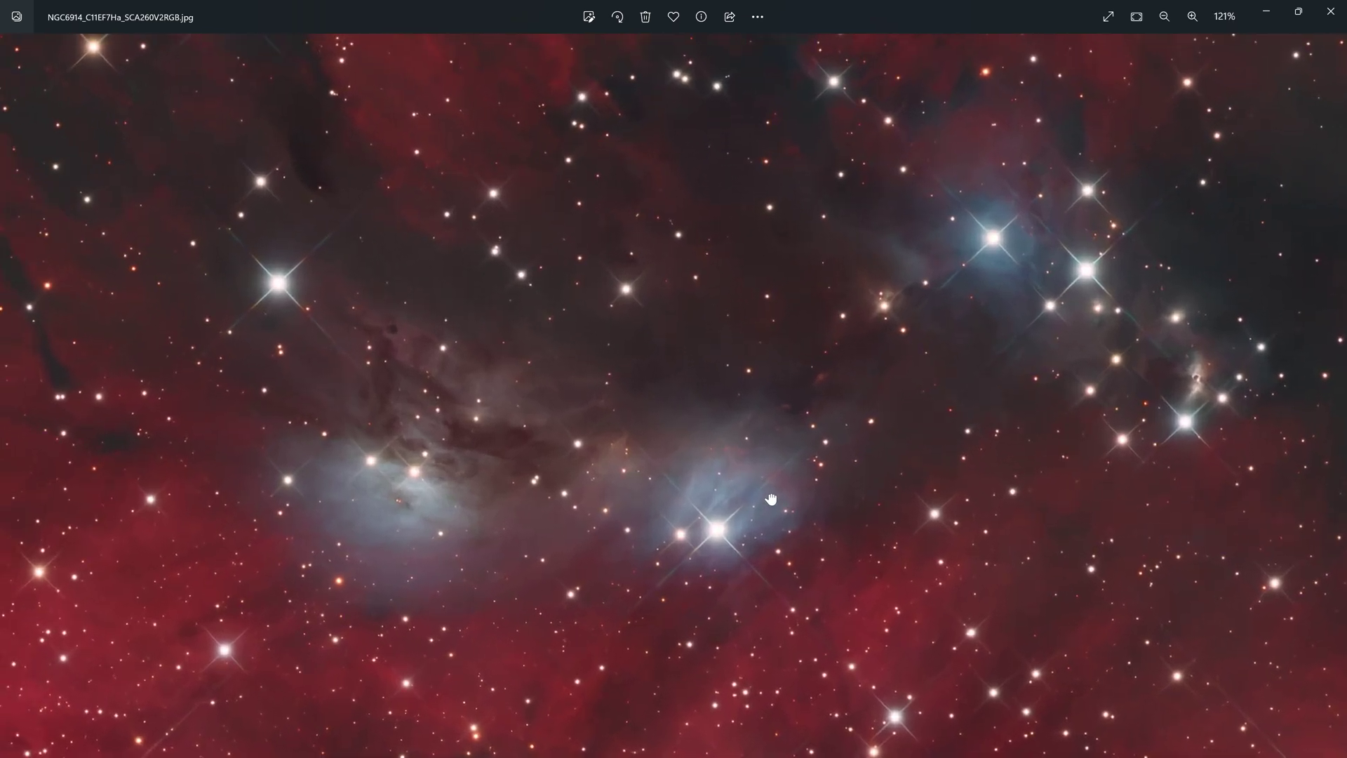
{"action": "left_click_drag", "start_coordinate": [770, 499], "coordinate": [895, 631]}
{"action": "left_click_drag", "start_coordinate": [893, 356], "coordinate": [565, 495]}
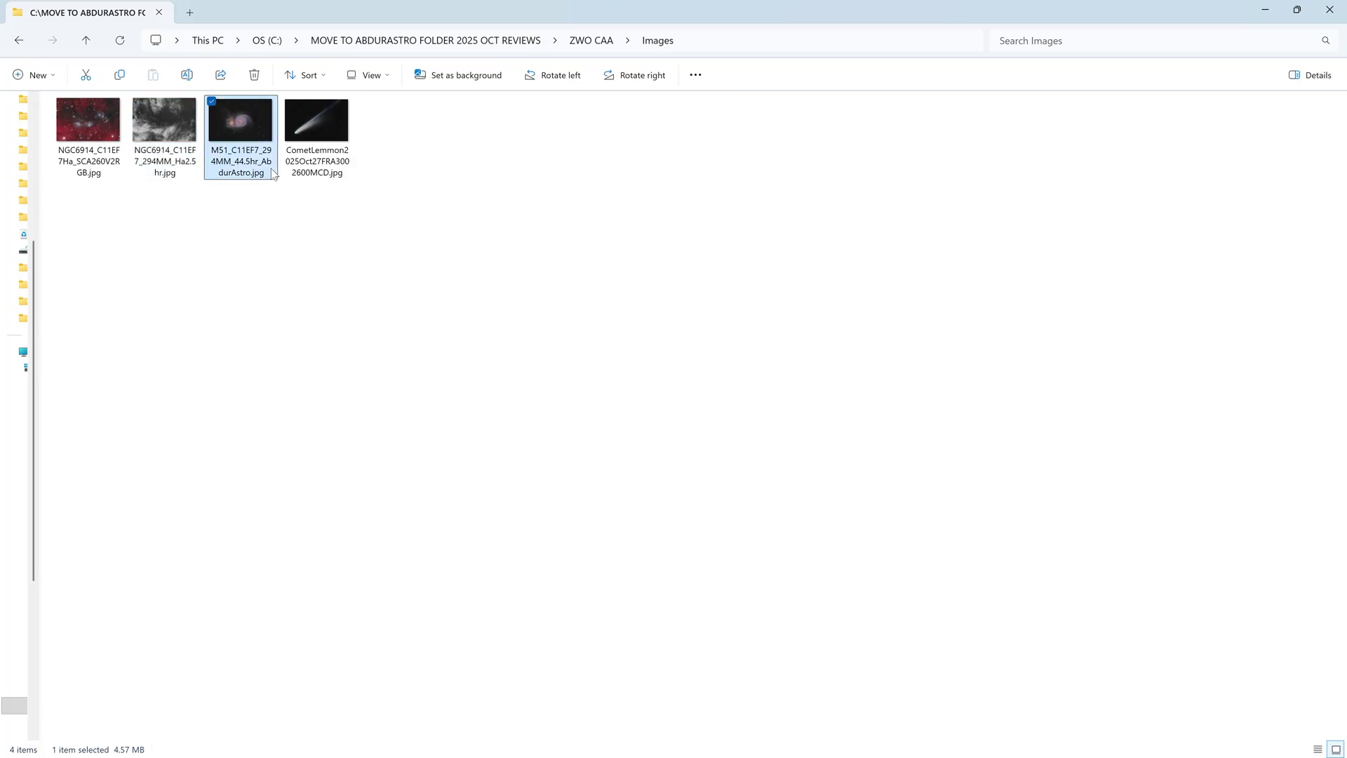
{"action": "double_click", "coordinate": [271, 169]}
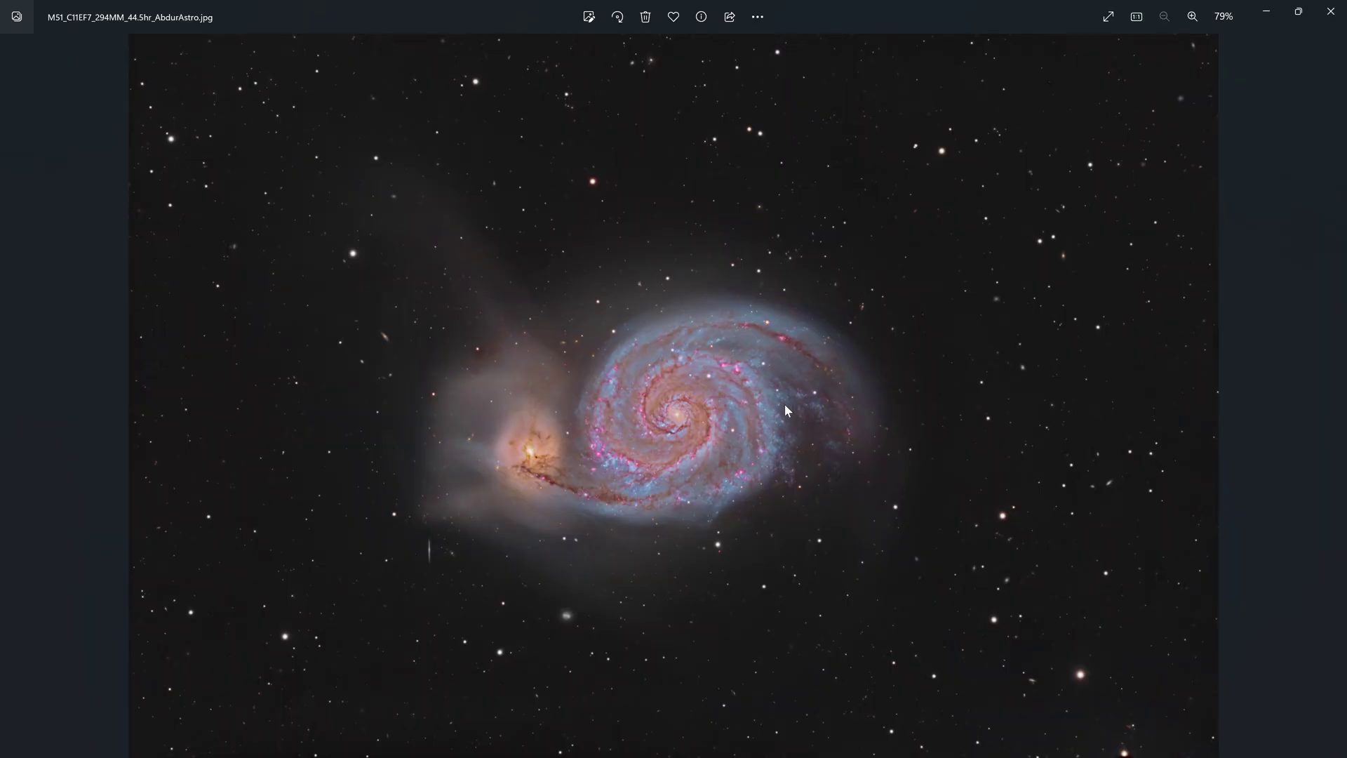
Zoom M51 to 100% and pan around it, then close Photos and open the Comet Lemmon photo.
{"action": "scroll", "coordinate": [802, 424], "scroll_direction": "up", "scroll_amount": 3}
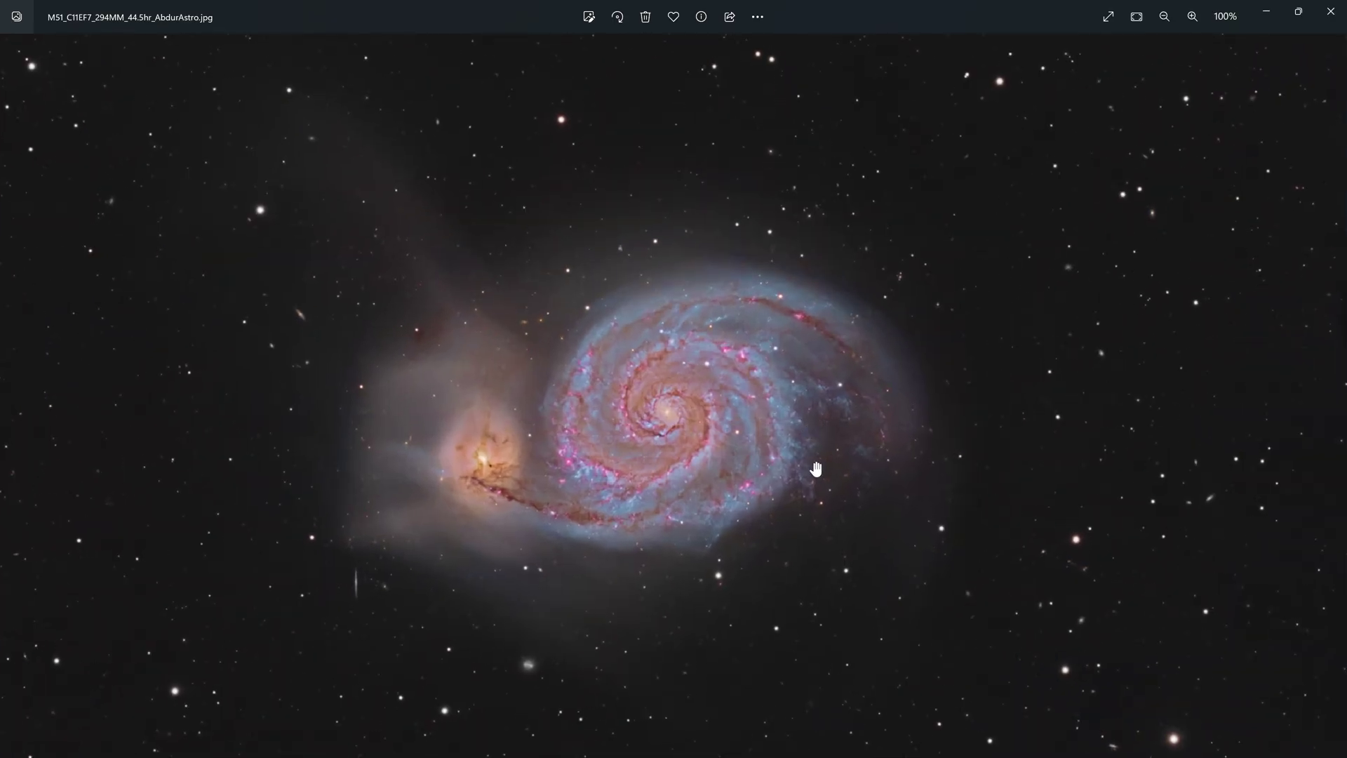
{"action": "left_click_drag", "start_coordinate": [804, 465], "coordinate": [801, 451]}
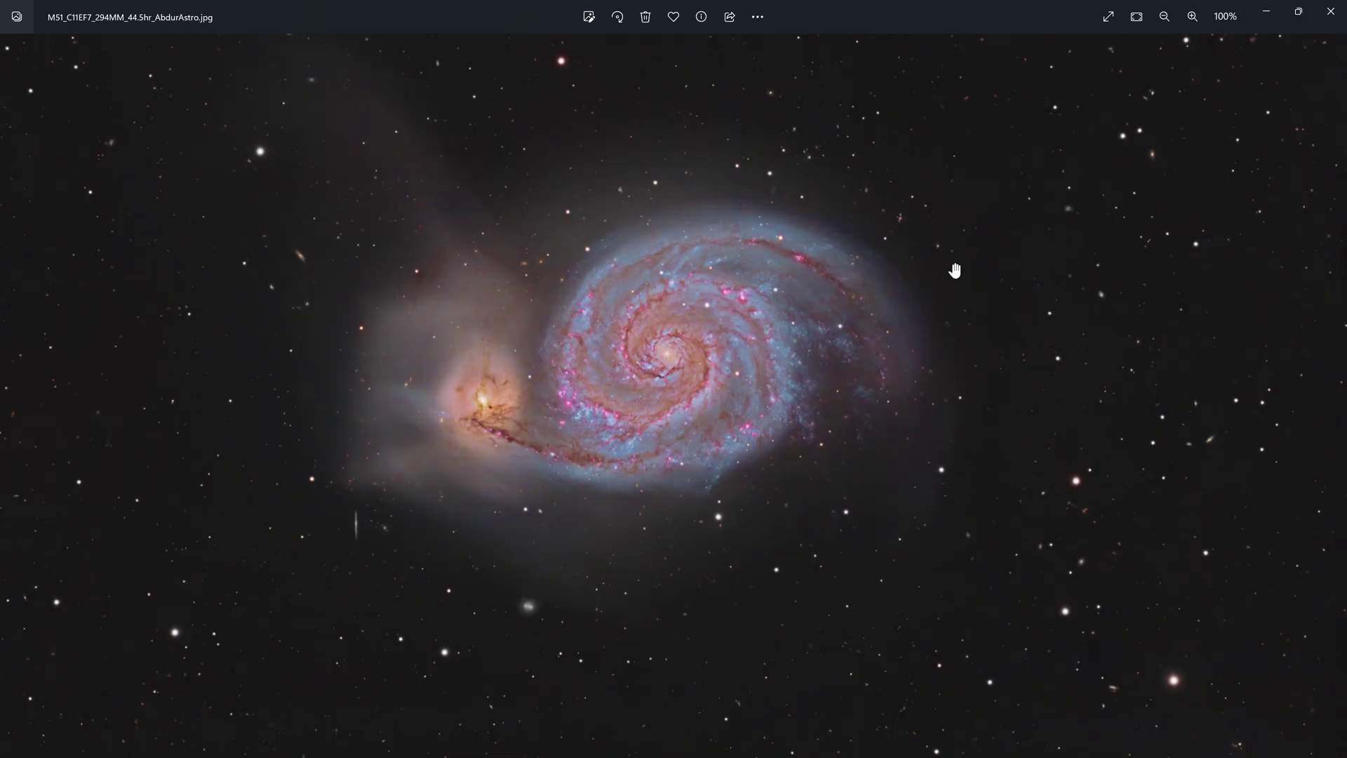
{"action": "left_click_drag", "start_coordinate": [788, 317], "coordinate": [778, 401]}
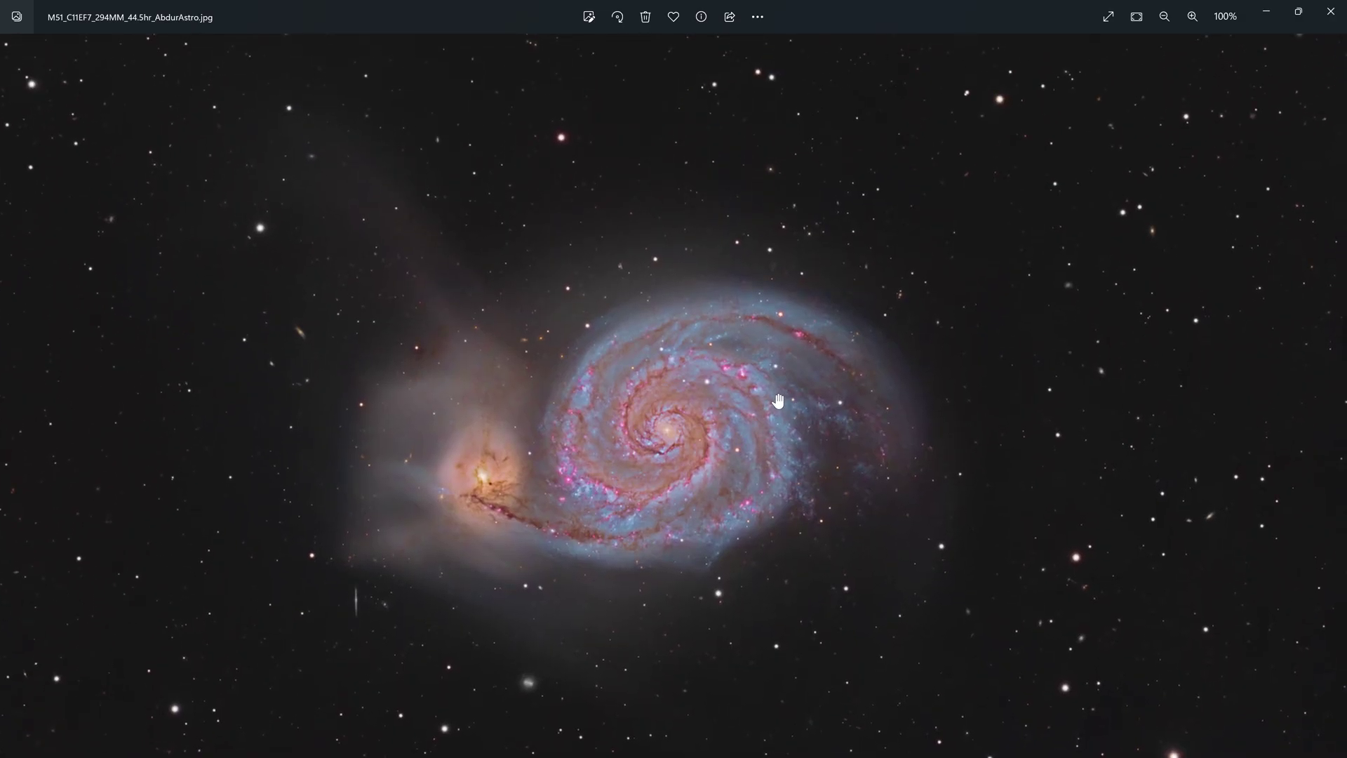
{"action": "left_click", "coordinate": [1331, 12]}
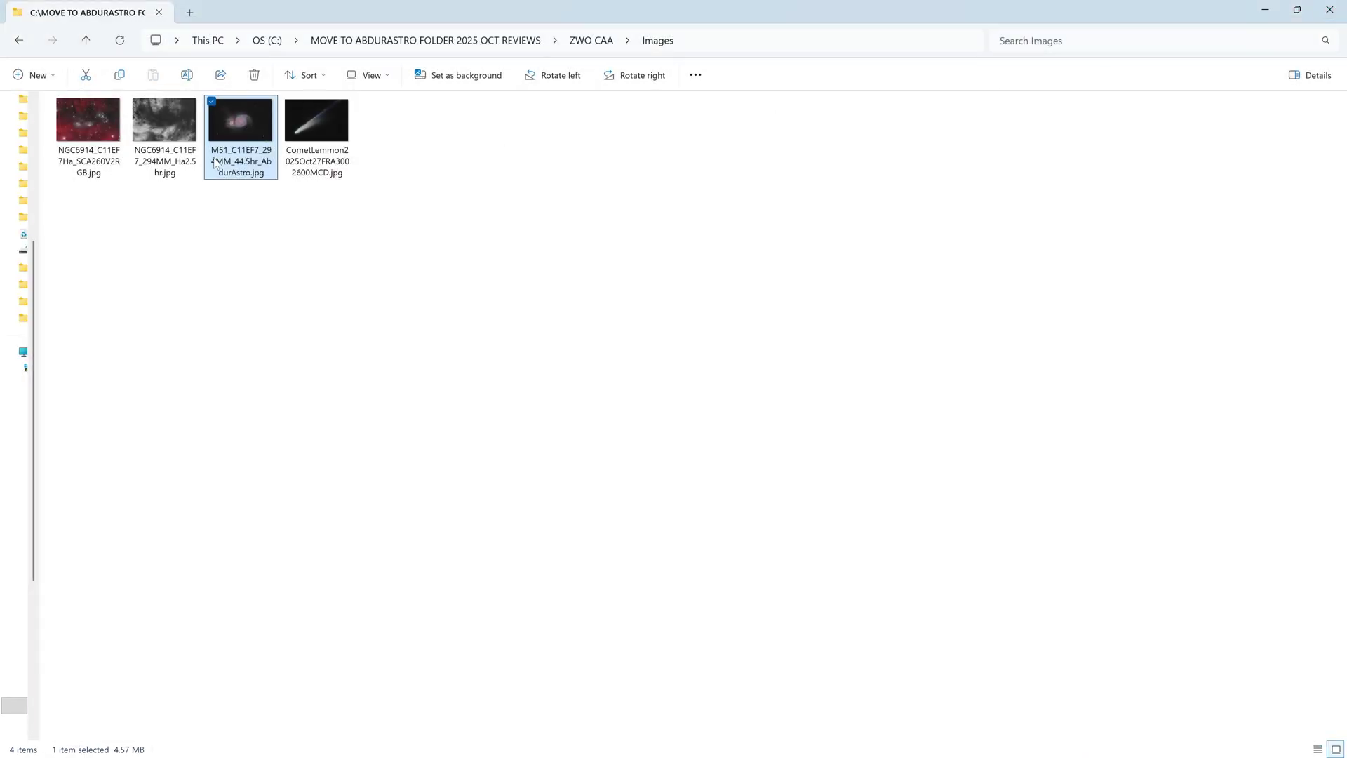
{"action": "double_click", "coordinate": [315, 130]}
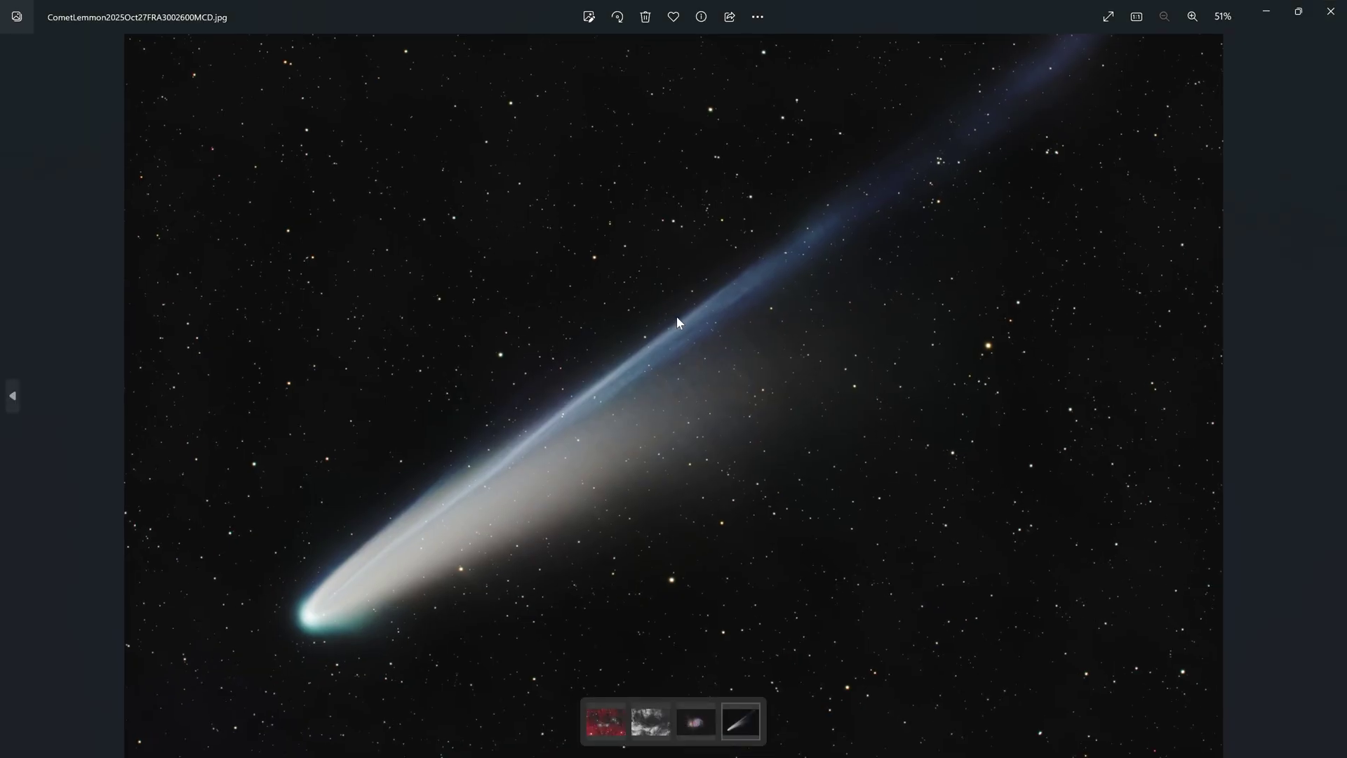